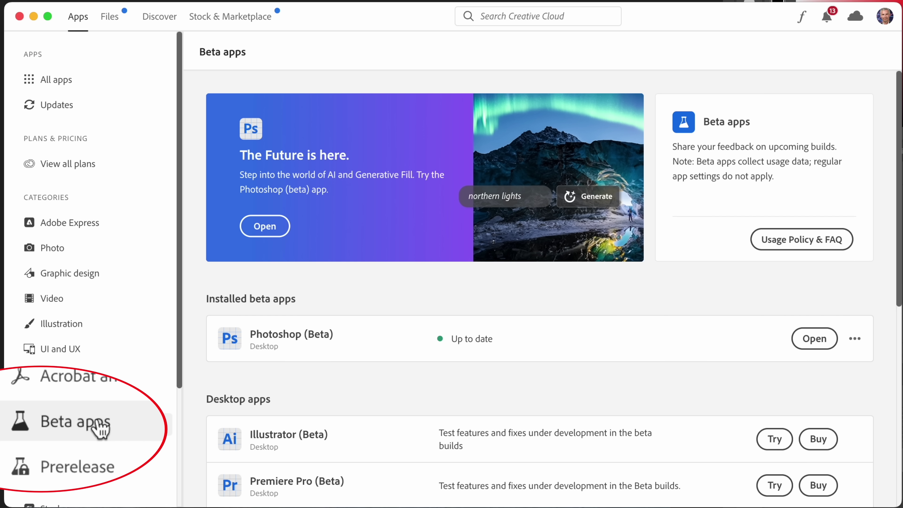
Step: Scroll the Creative Cloud app list down to Photoshop (Beta) under Installed beta apps
scroll(687, 268, down, 5)
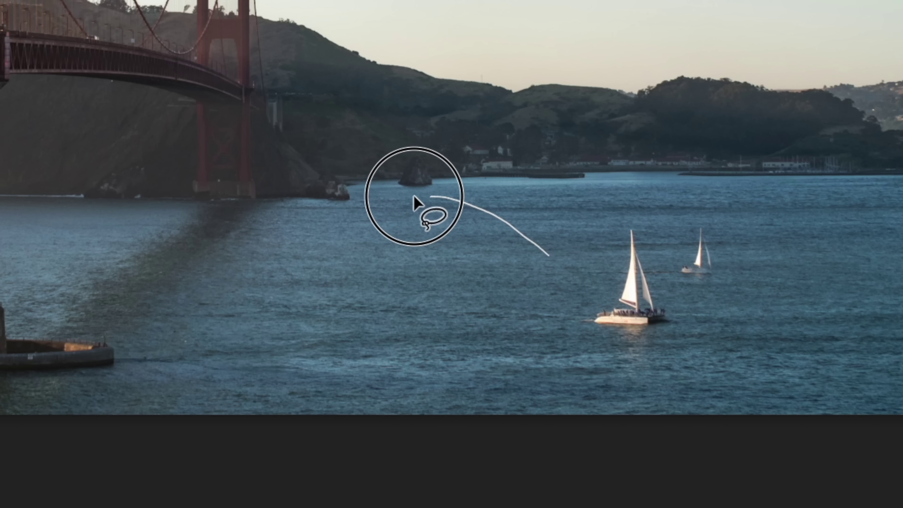
Step: Generate a 'white sailboat' in a lassoed patch of water left of the boats
mouse_move(414, 194)
mouse_down()
mouse_move(280, 265)
mouse_move(274, 319)
mouse_move(329, 354)
mouse_move(443, 377)
mouse_move(562, 325)
mouse_move(566, 251)
mouse_up()
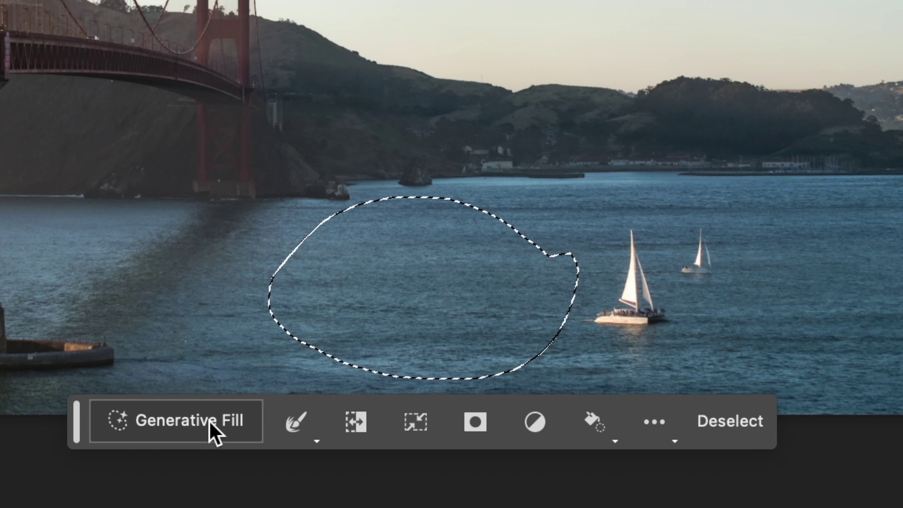
click(211, 428)
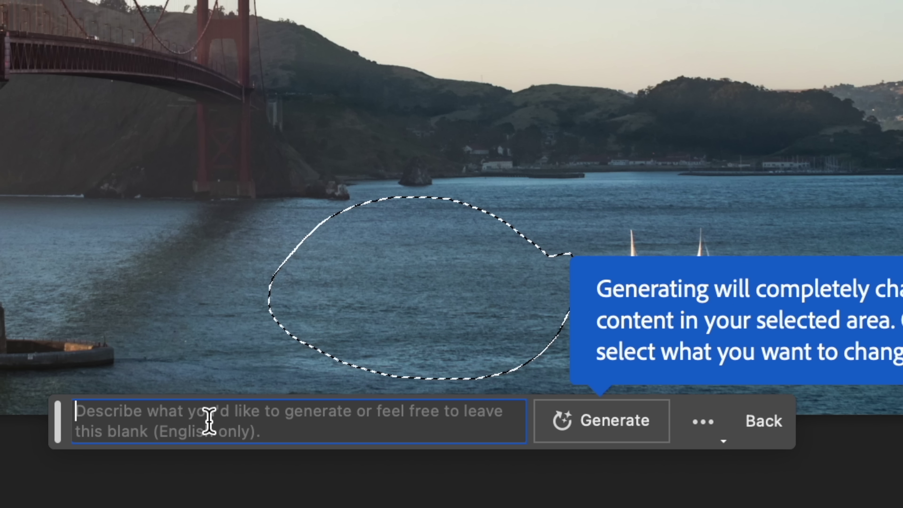
text(white sailboat)
key(Return)
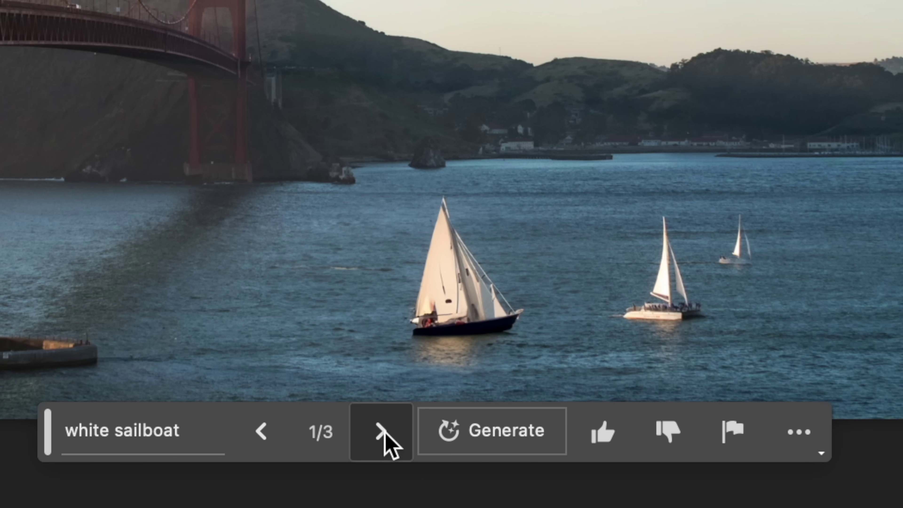
Step: Cycle through the boat variations and settle on the motor-yacht, variation 2 of 3
click(394, 482)
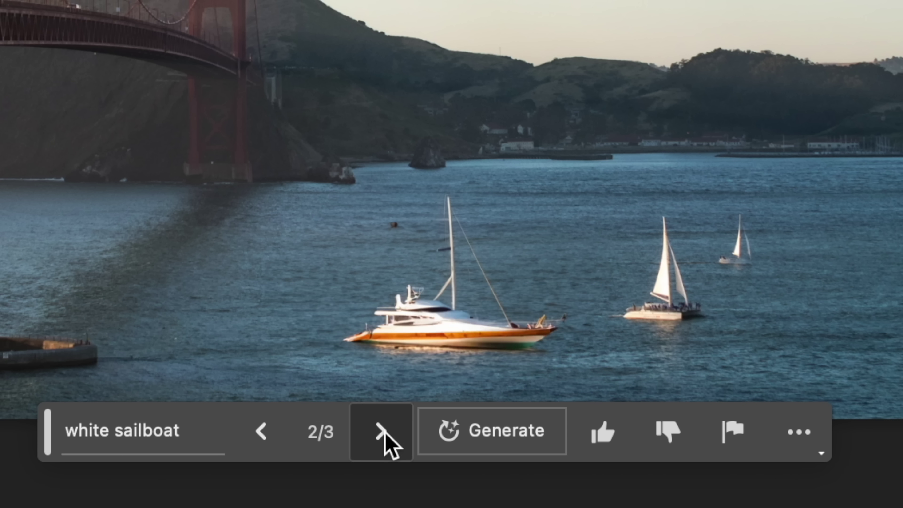
click(384, 433)
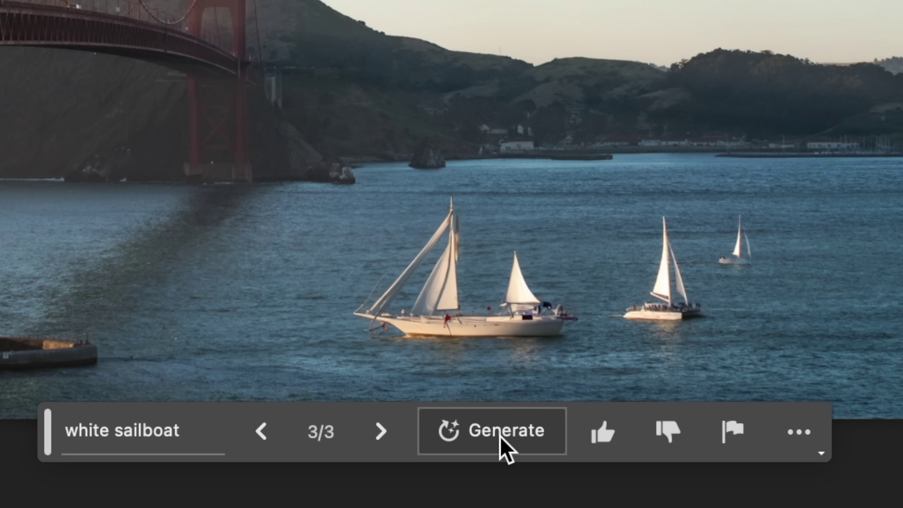
click(261, 433)
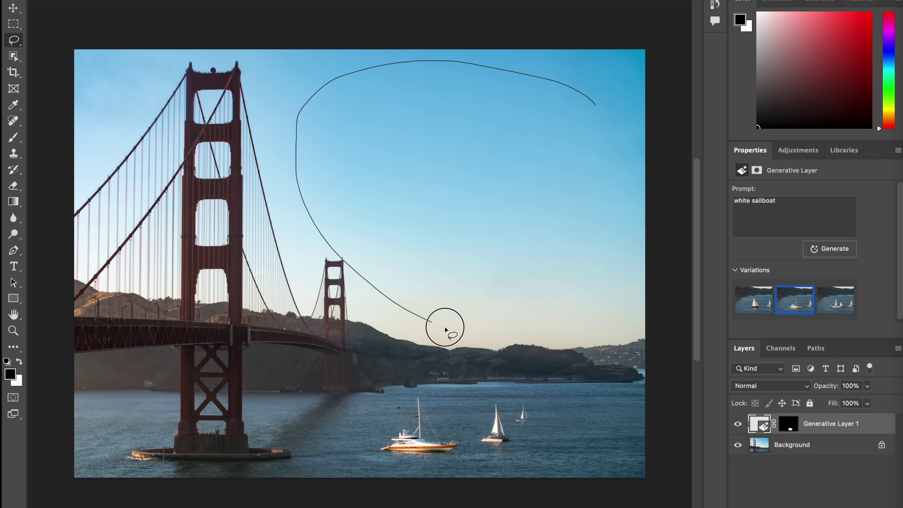
Step: Generate a 'white puffy cloud at sunset' in a large lassoed area of sky
drag(615, 250, 594, 91)
click(362, 353)
text(white puffy cl)
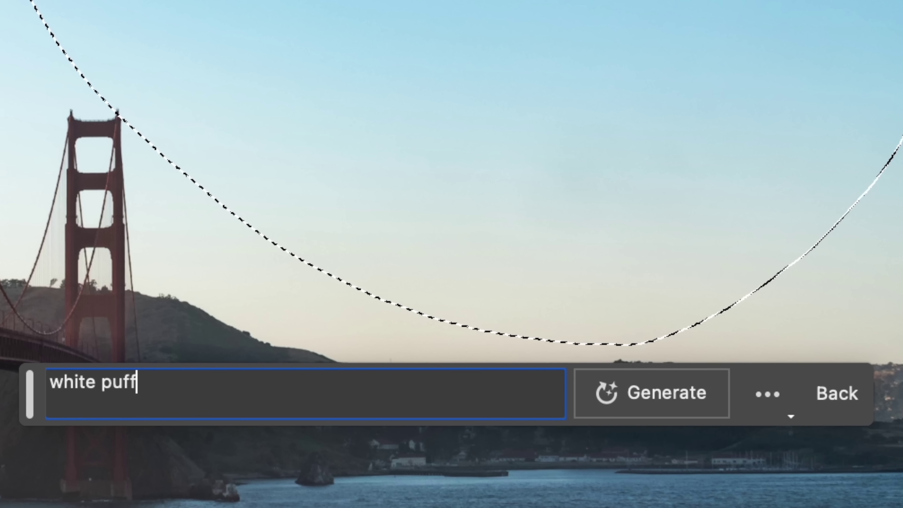
text(oud at suns)
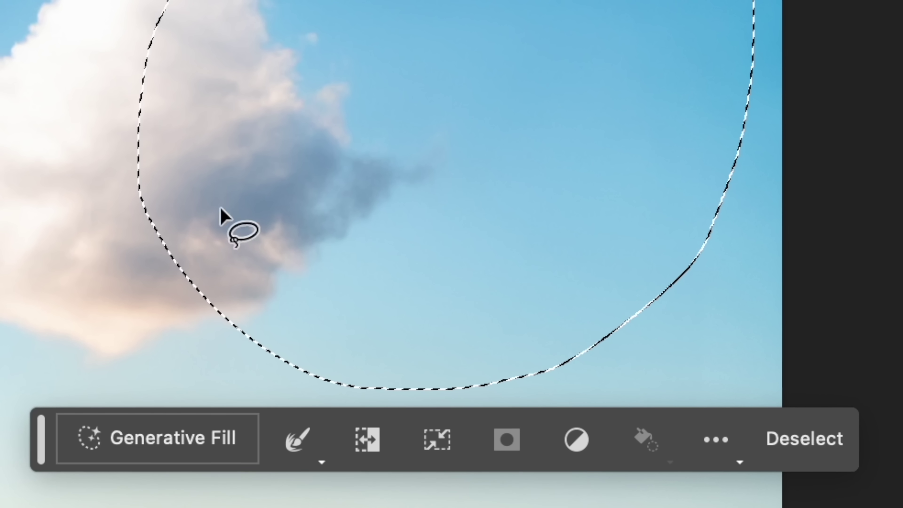
Step: Generate a 'flock of canada geese flying in v formation', browse its variations, then hide it
click(151, 437)
text(flock of canada geese flying in v formation)
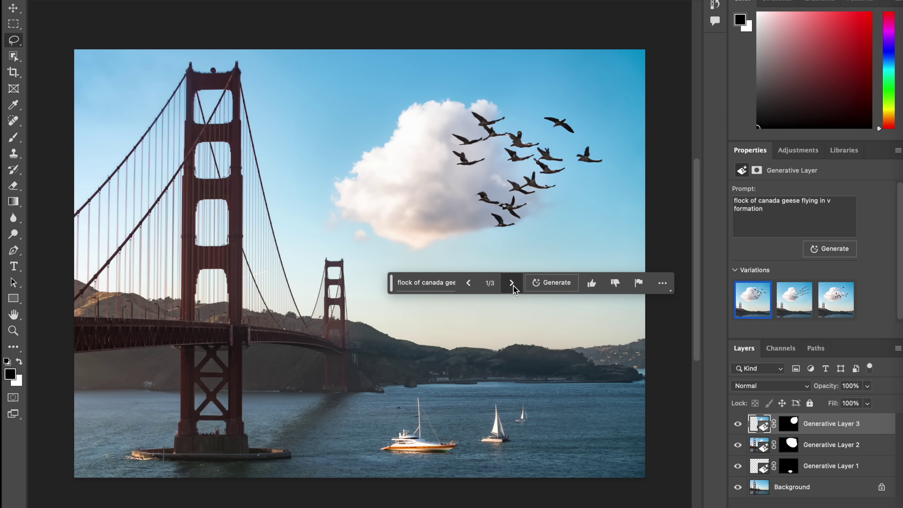
click(512, 283)
click(512, 283)
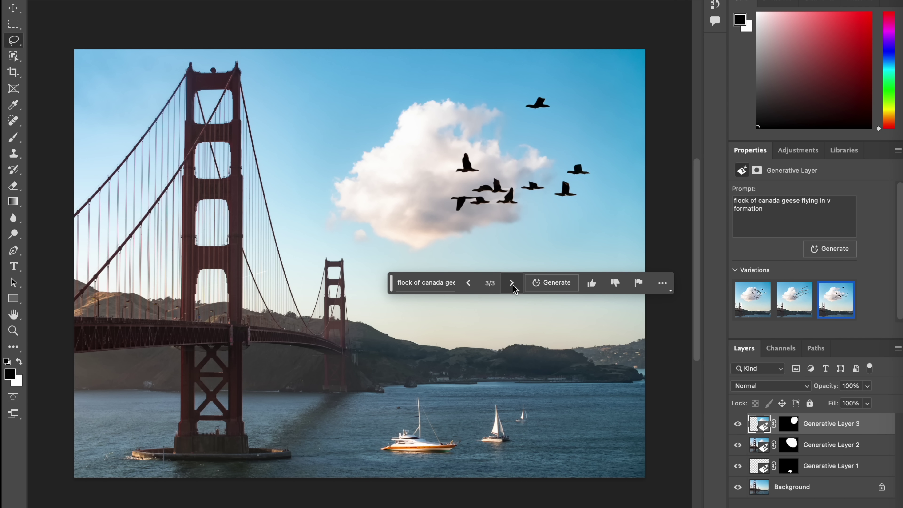
click(512, 283)
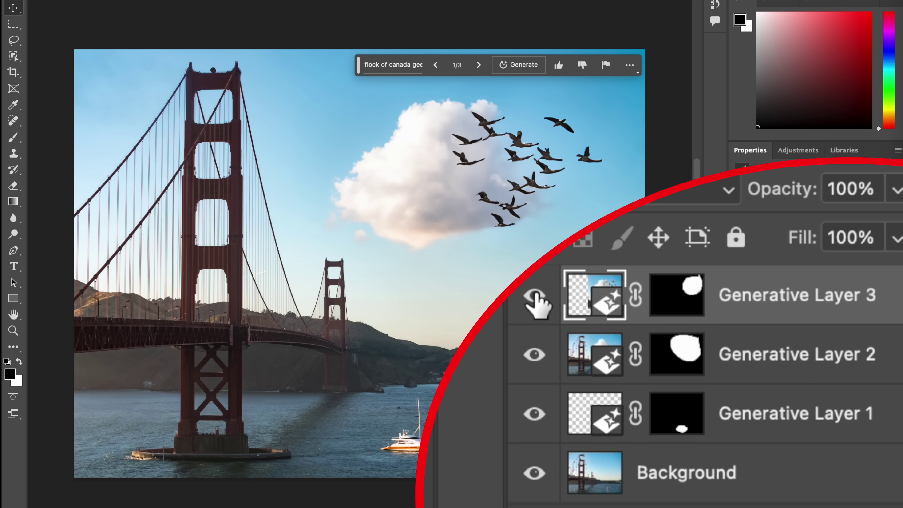
click(534, 296)
Step: Toggle the geese, cloud and sailboat layers off and on to compare the image
click(535, 296)
click(535, 355)
click(535, 355)
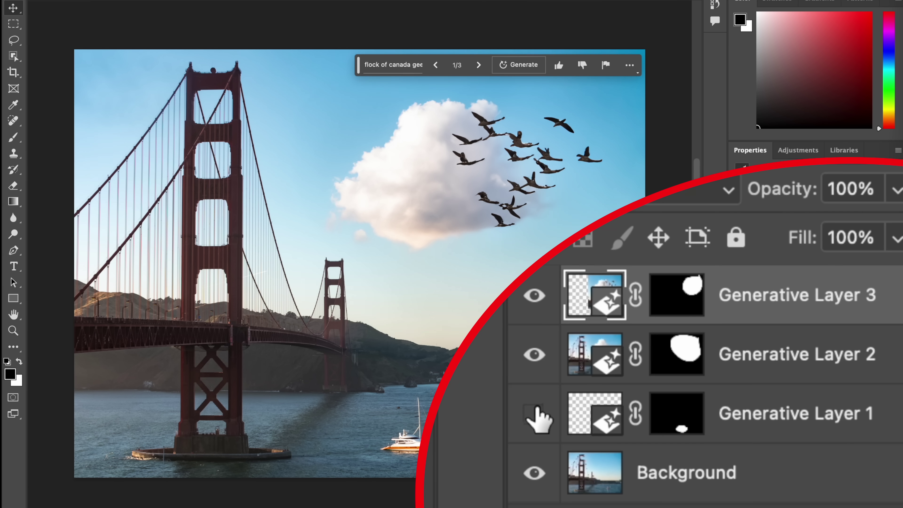
click(535, 412)
click(830, 466)
Step: Switch Generative Layer 1's boat to the single-masted sailboat variation and start retyping its prompt
click(834, 306)
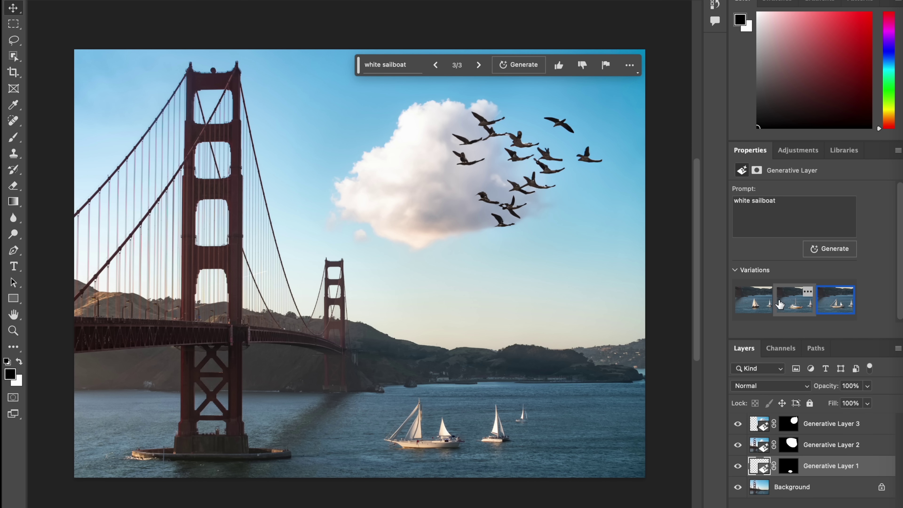
click(755, 304)
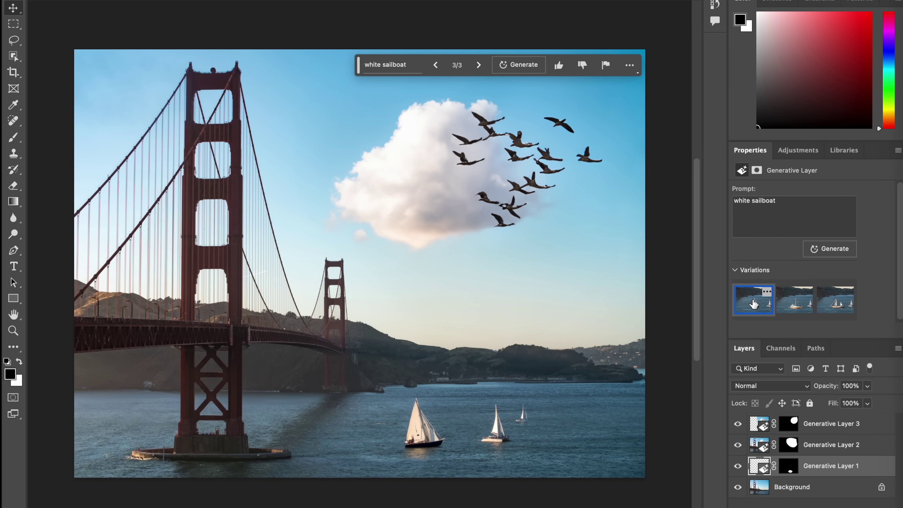
click(795, 302)
triple_click(791, 224)
text(ba)
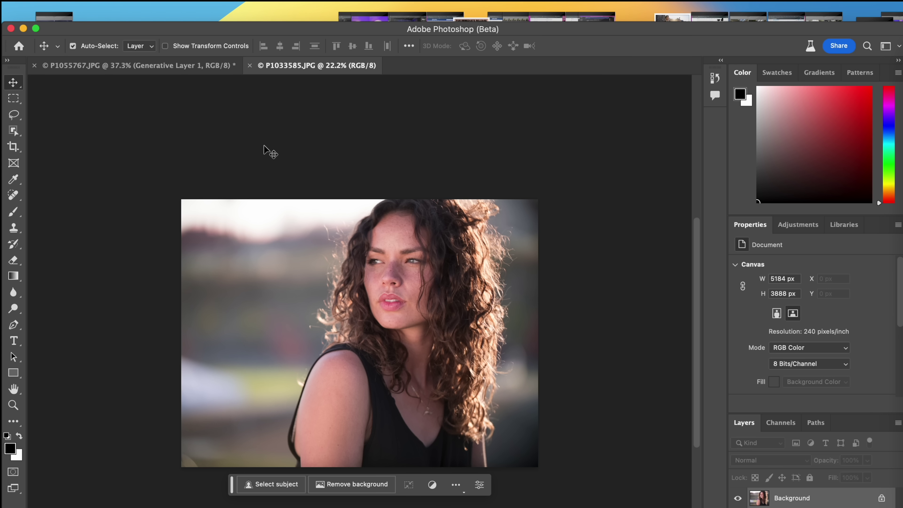
Step: Set the portrait's canvas height to 5184 pixels, making a 5184 × 5184 square
mouse_move(117, 7)
click(186, 13)
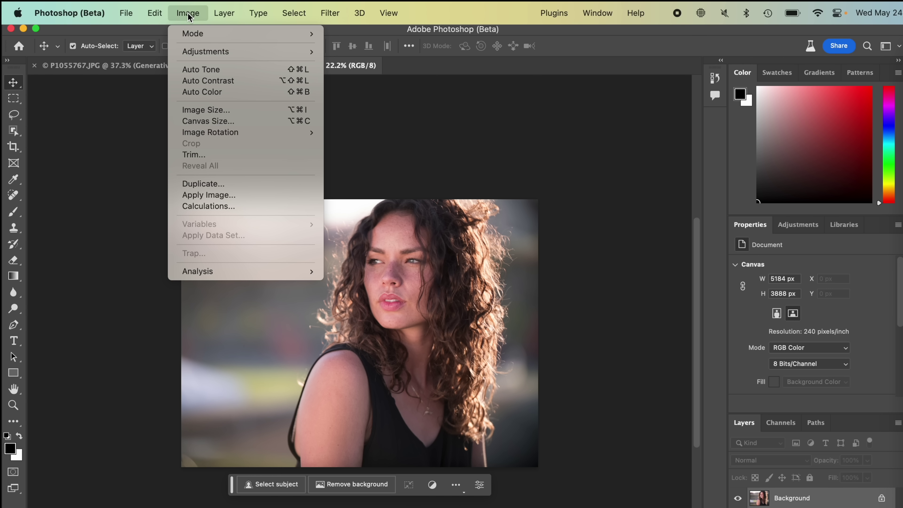
click(238, 123)
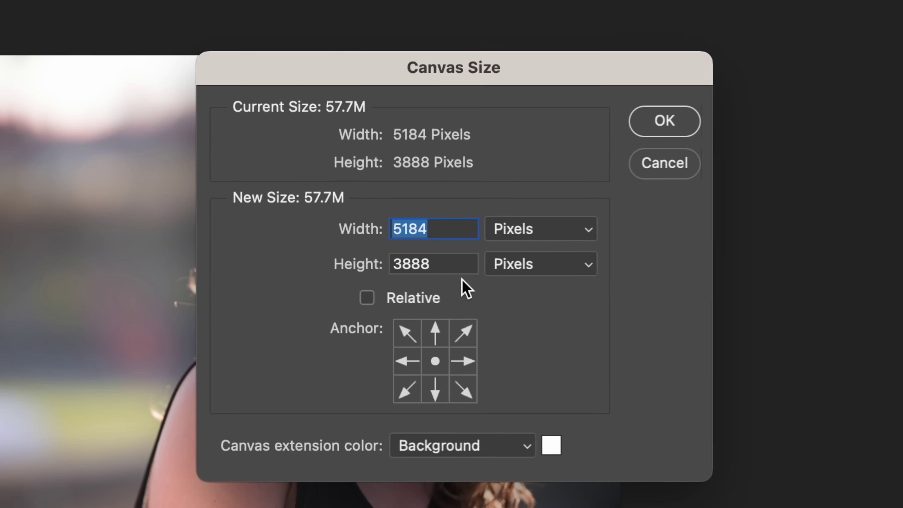
double_click(460, 269)
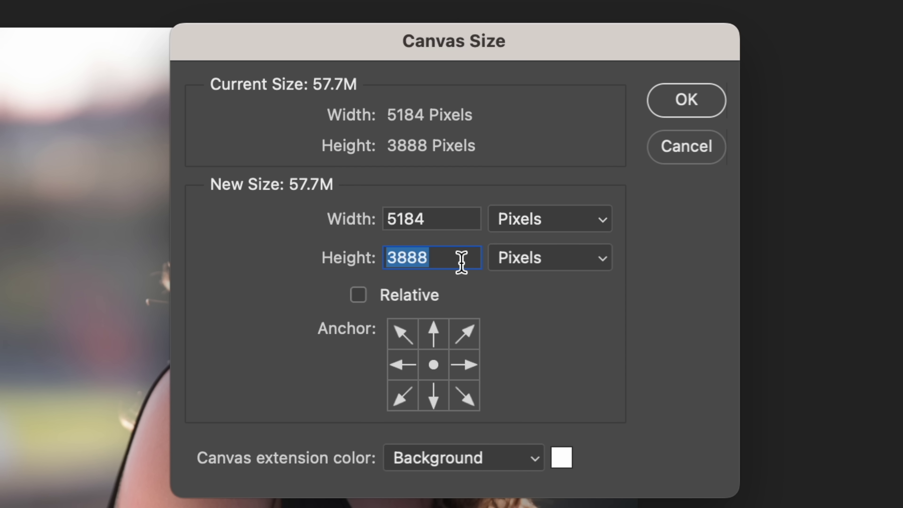
text(5184)
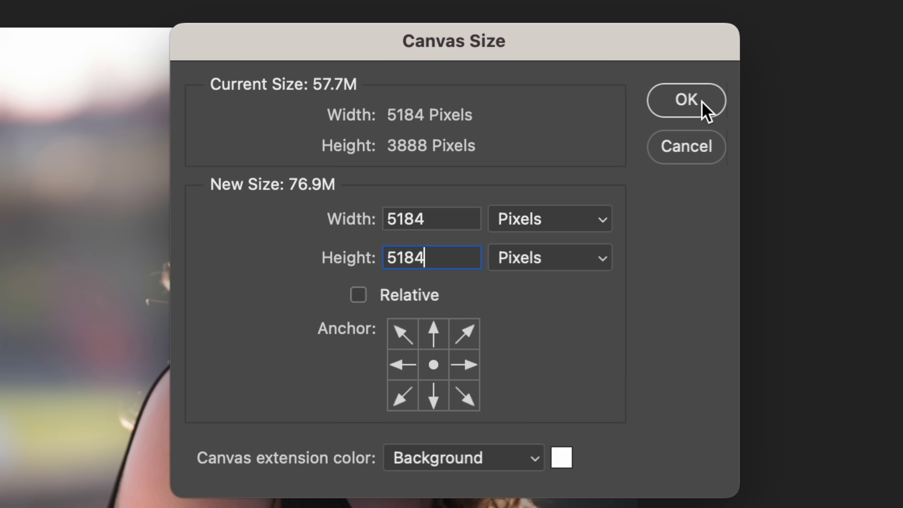
click(702, 102)
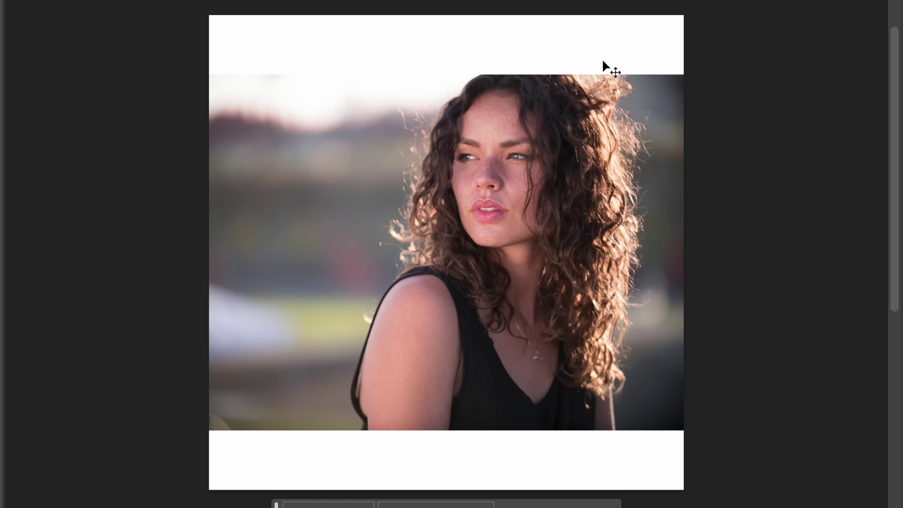
Step: Fill the top white band with a prompt-less Generative Fill, then select the bottom white strip
drag(209, 15, 692, 76)
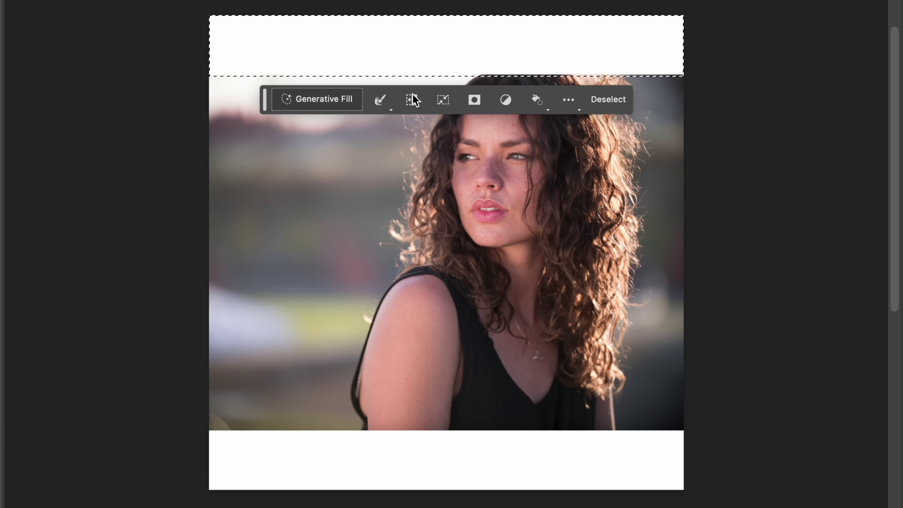
click(320, 99)
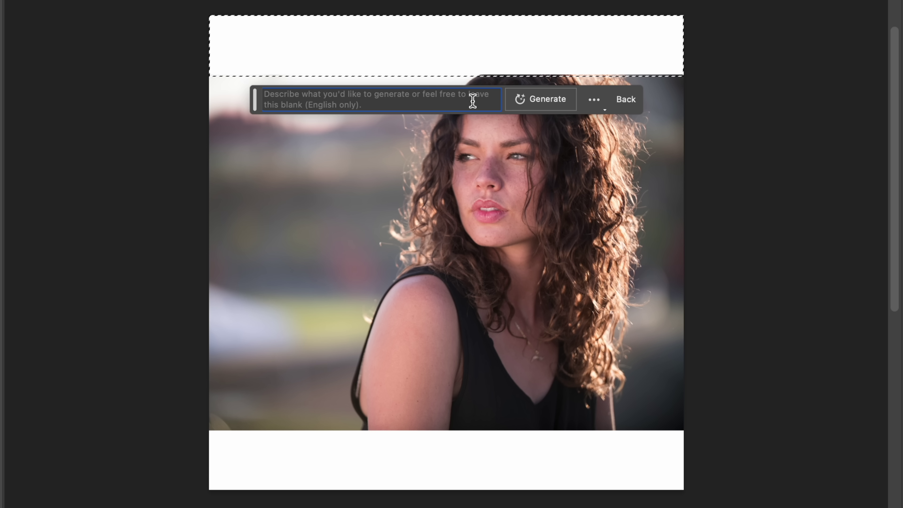
click(536, 102)
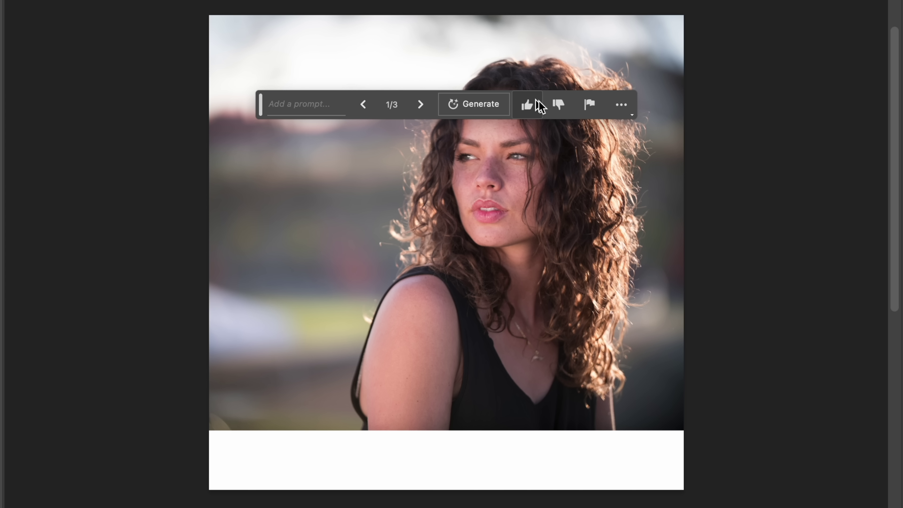
drag(208, 429, 715, 498)
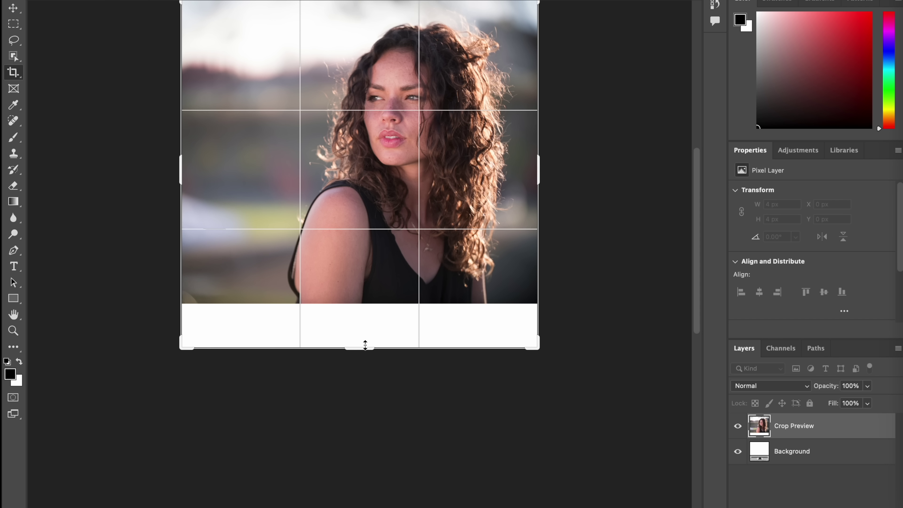
Step: Drag the crop's bottom edge up to trim off the leftover white strip
drag(364, 347, 363, 325)
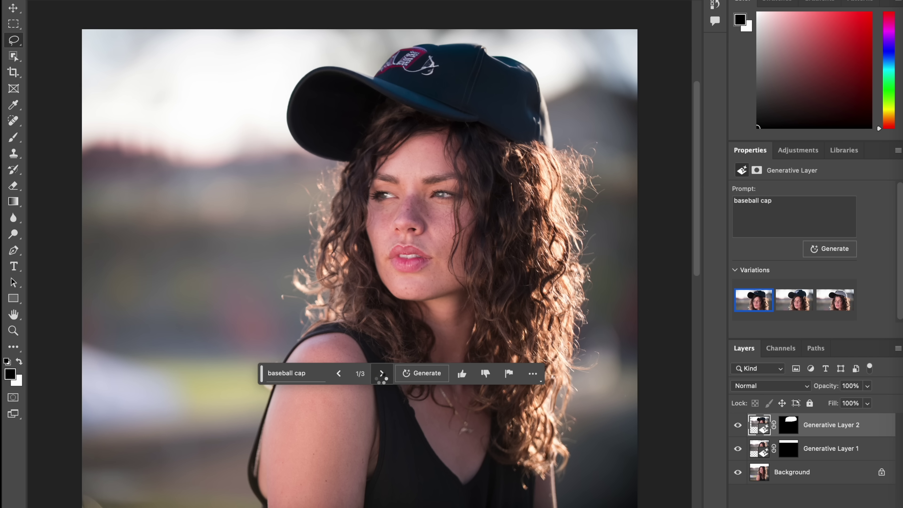
Step: Browse the three cap variations, keep the dark cap, and begin outlining near her forehead
click(381, 377)
click(381, 374)
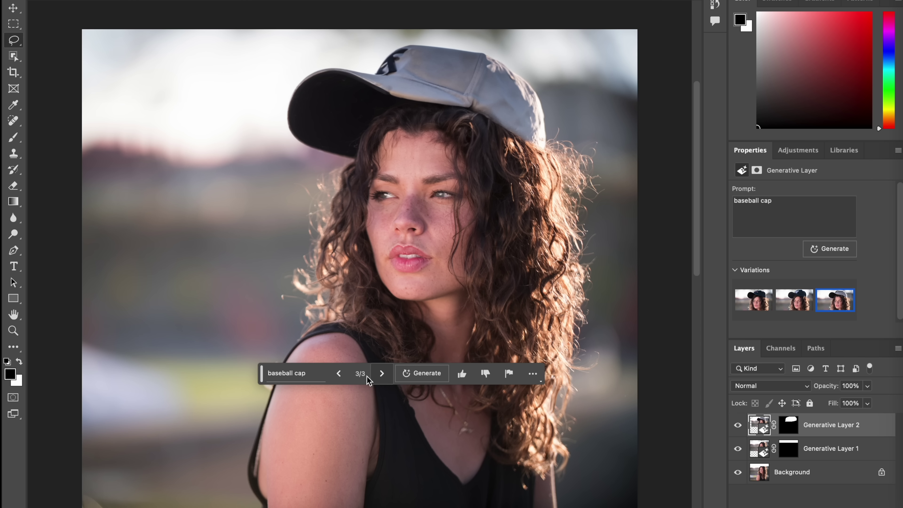
click(340, 373)
click(339, 374)
drag(490, 170, 381, 157)
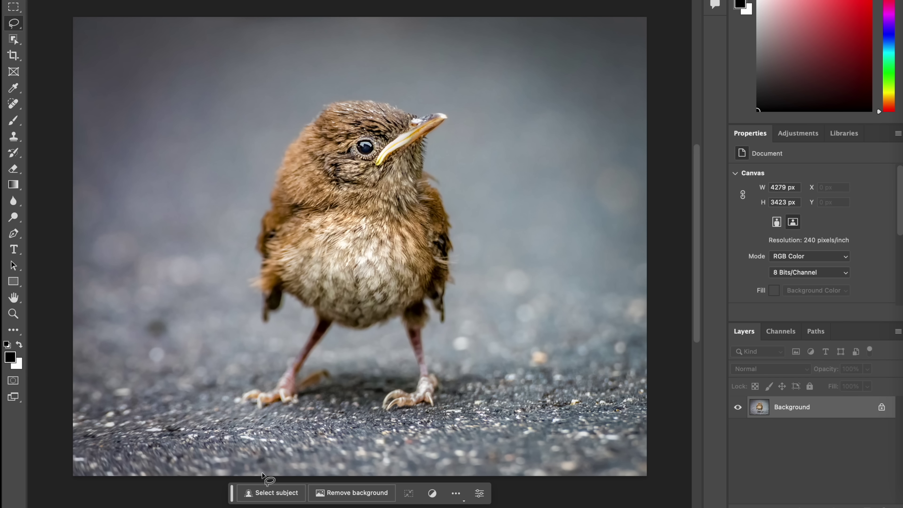
Step: Select everything but the bird and fill the background with 'airport terminal'
click(270, 492)
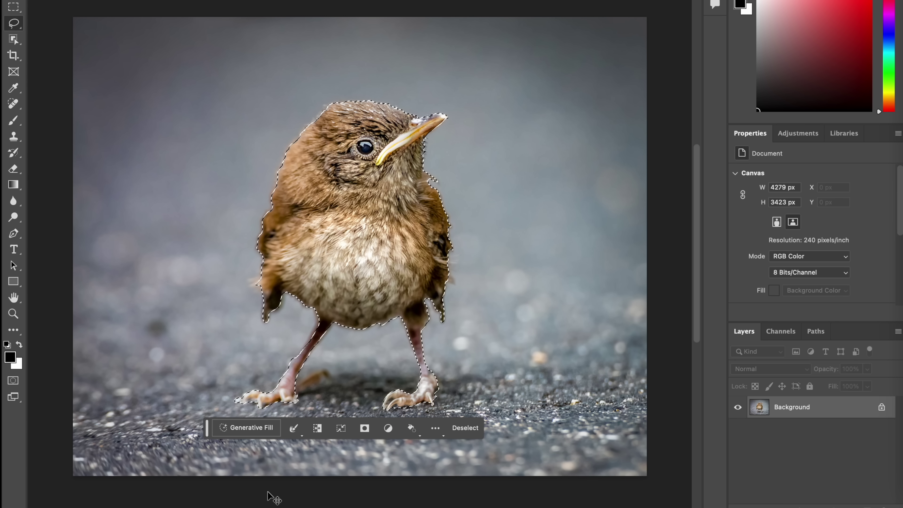
key(ctrl+shift+i)
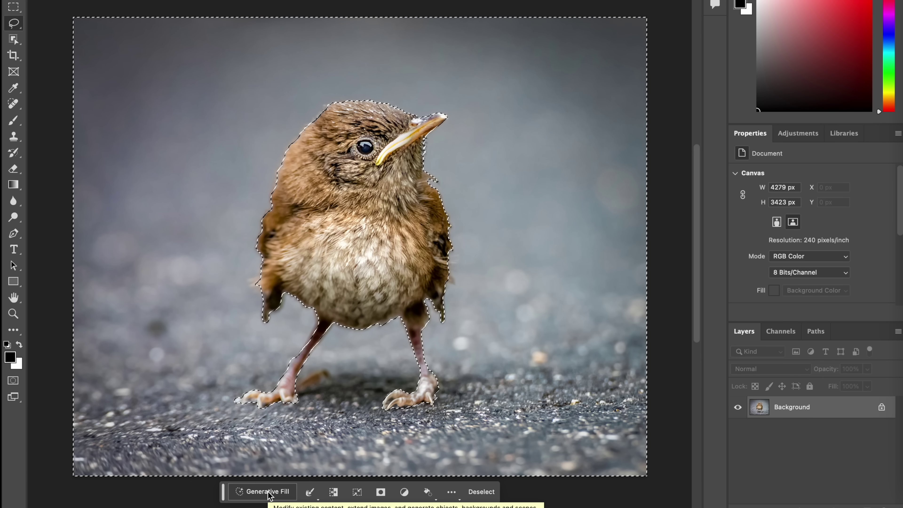
click(268, 492)
text(airport terminal)
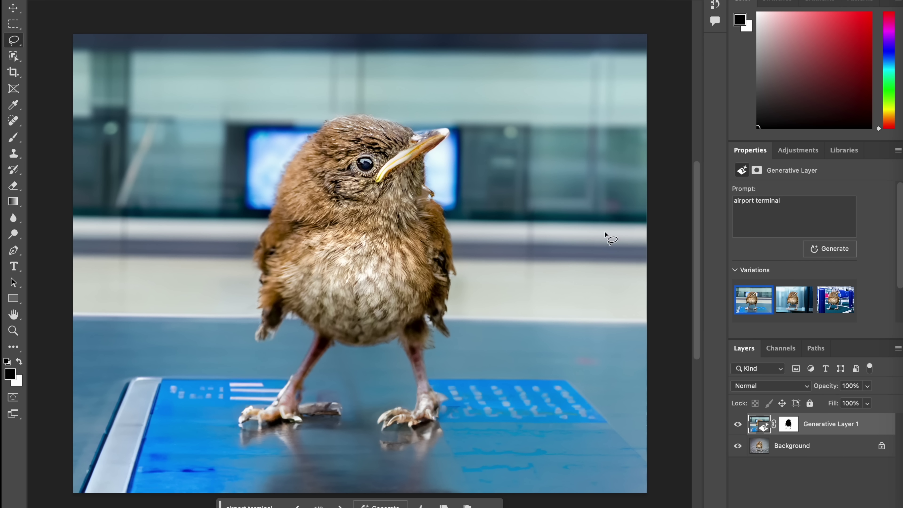
drag(613, 216, 574, 201)
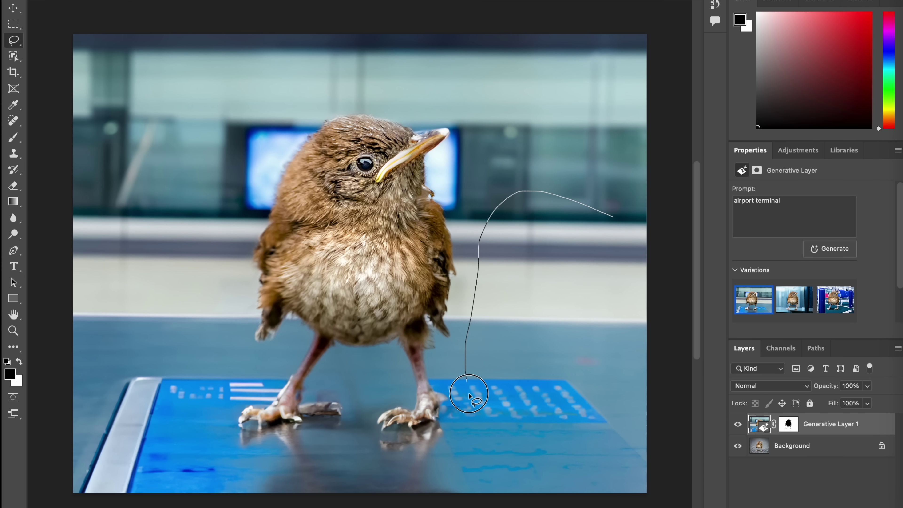
Step: Lasso an area left of the fledgling and enter a Generative Fill prompt for it
drag(240, 140, 223, 316)
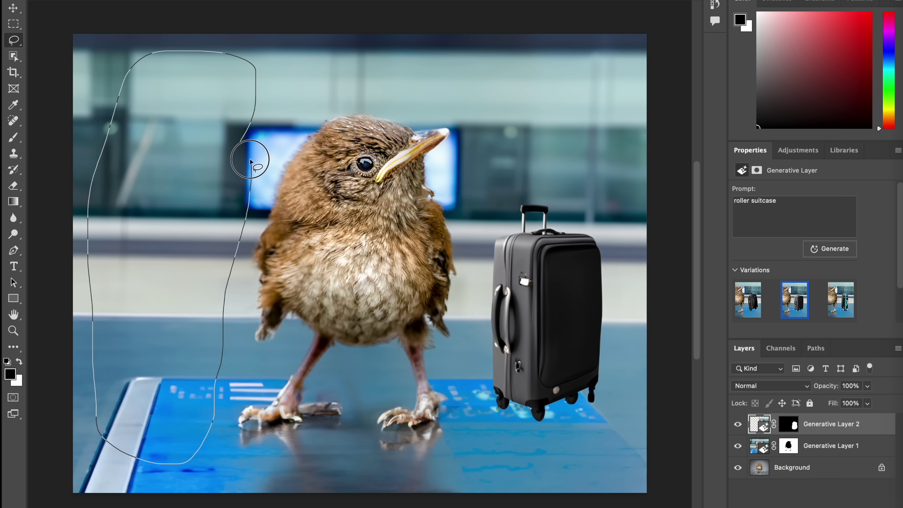
drag(250, 160, 251, 140)
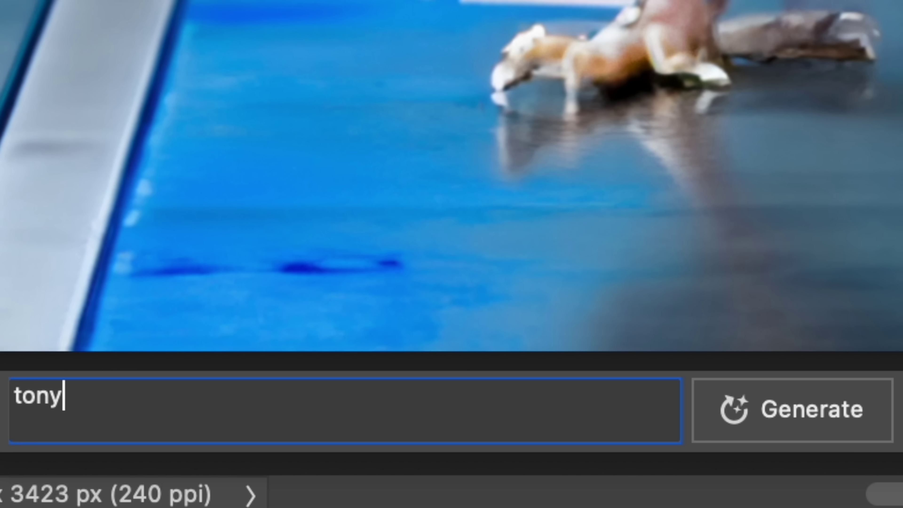
text(north)
text(rup)
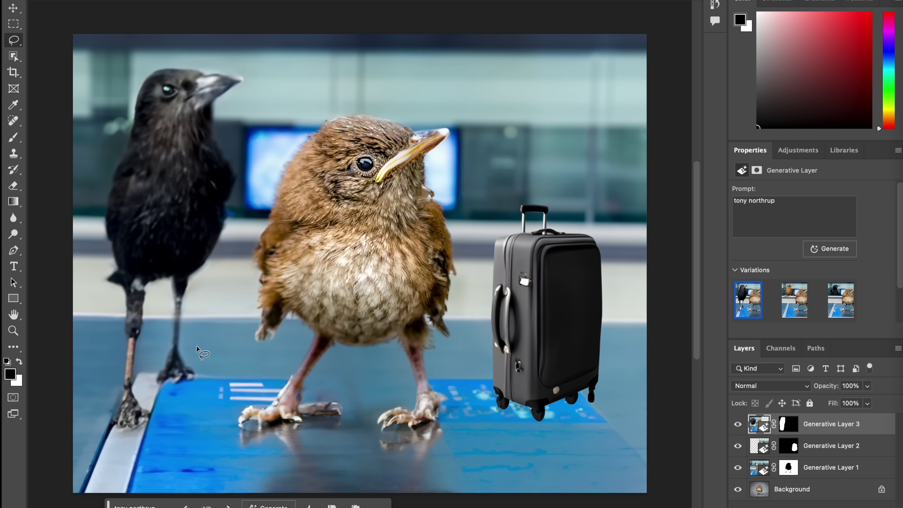
text(ome)
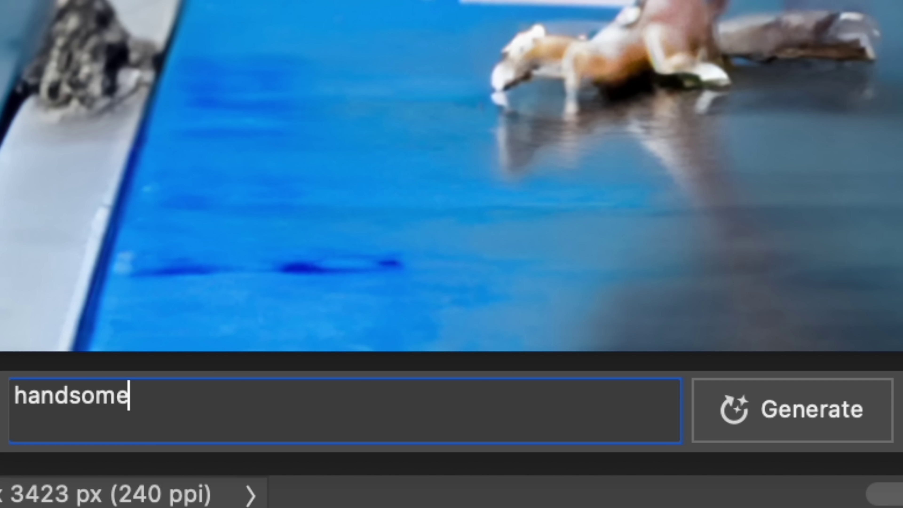